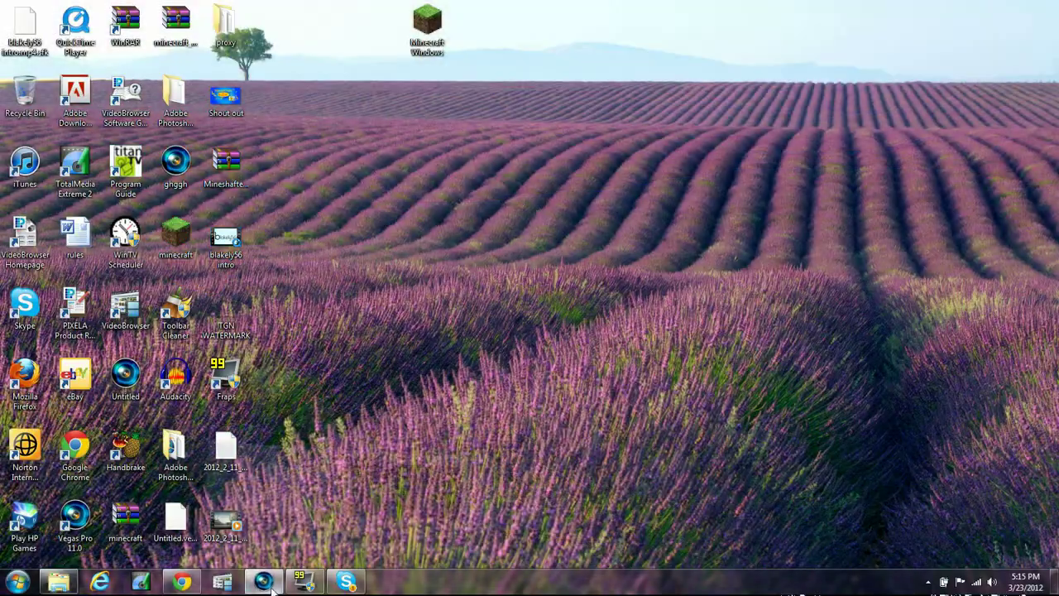
# Step: Restore the Vegas Pro 11.0 window from the taskbar to show the untitled gameplay project
pyautogui.click(266, 583)
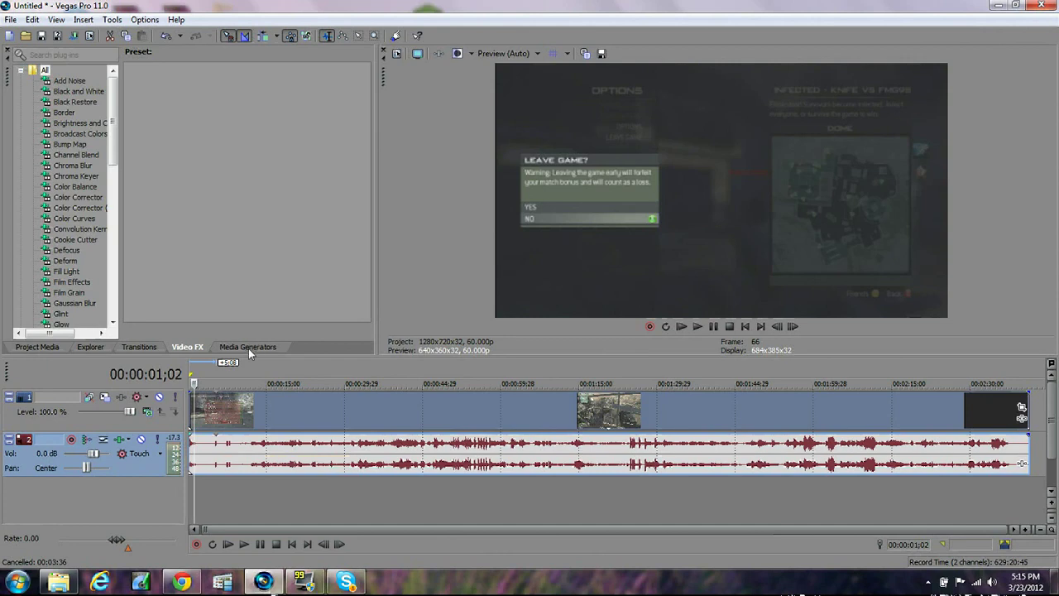
# Step: Scrub the gameplay clip between the start and about 1:10 to preview the footage
pyautogui.click(218, 407)
pyautogui.click(275, 399)
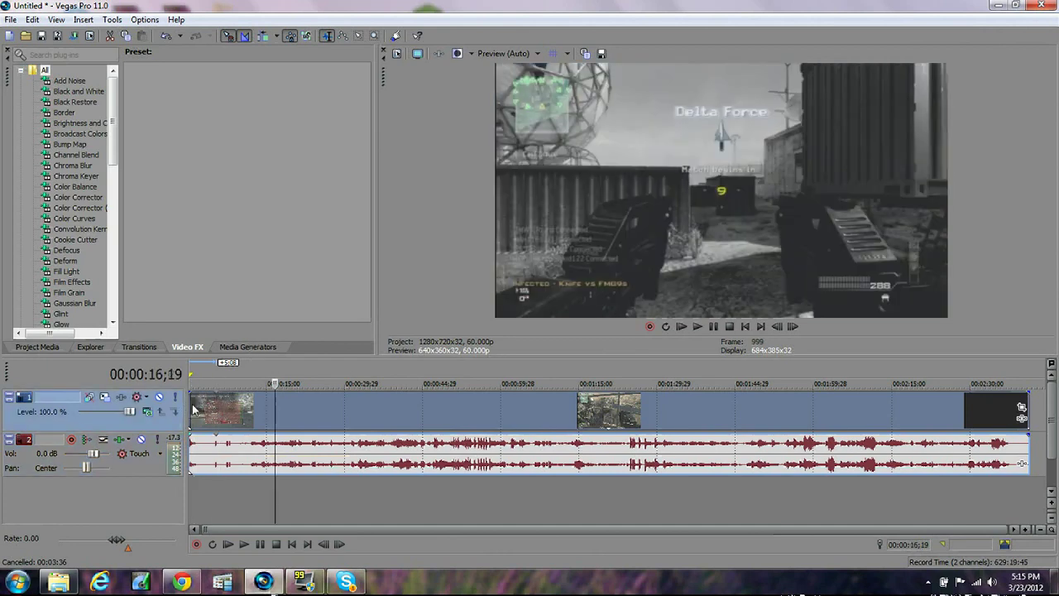
pyautogui.click(191, 407)
pyautogui.click(261, 407)
pyautogui.click(357, 406)
pyautogui.click(325, 409)
pyautogui.click(220, 411)
pyautogui.click(197, 418)
pyautogui.click(419, 412)
pyautogui.click(552, 417)
pyautogui.click(463, 414)
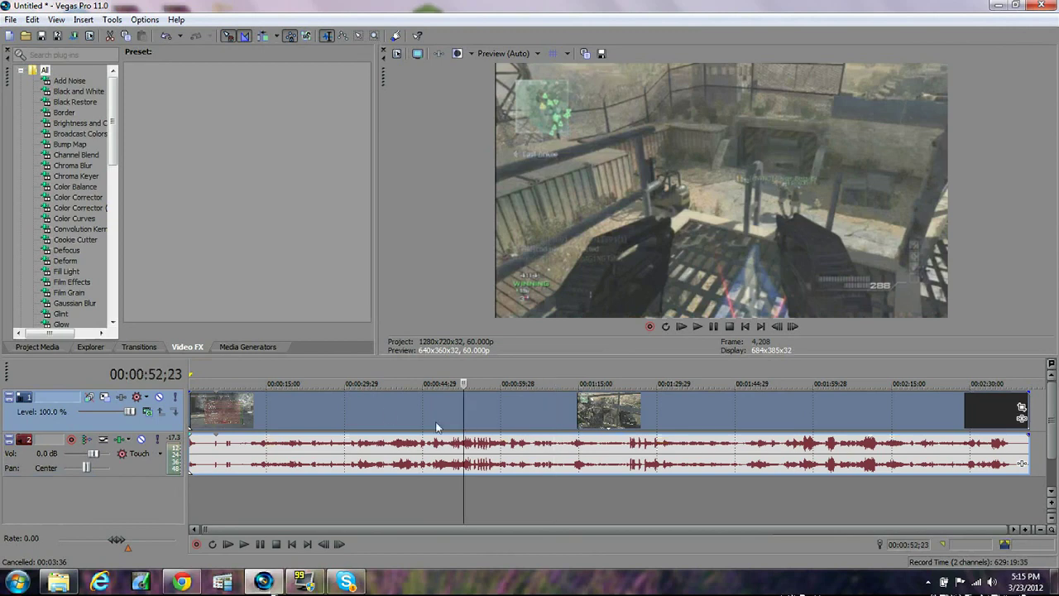
pyautogui.click(355, 415)
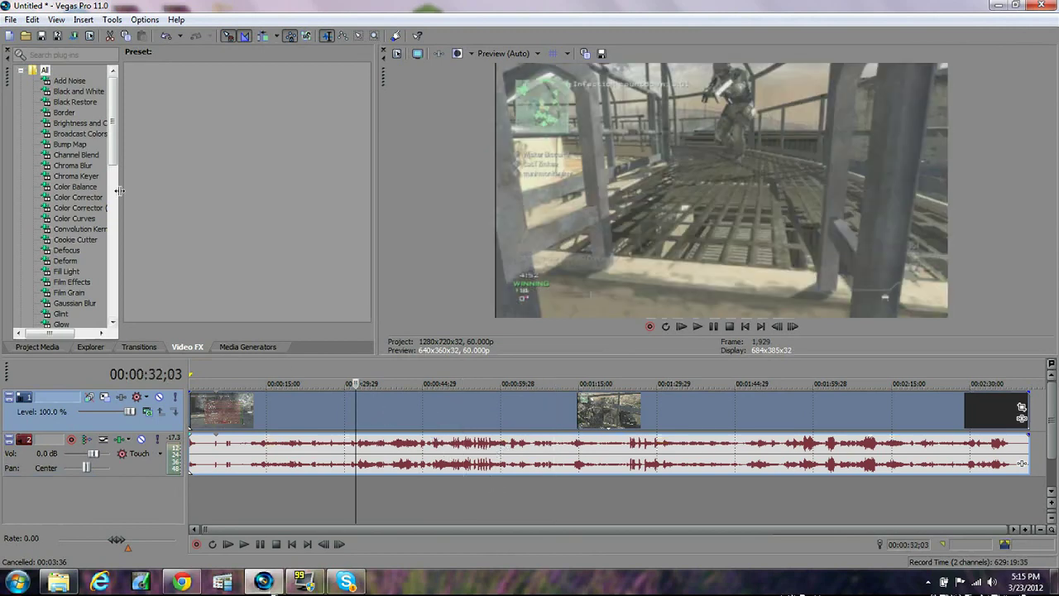
pyautogui.scroll(-10, 64, 223)
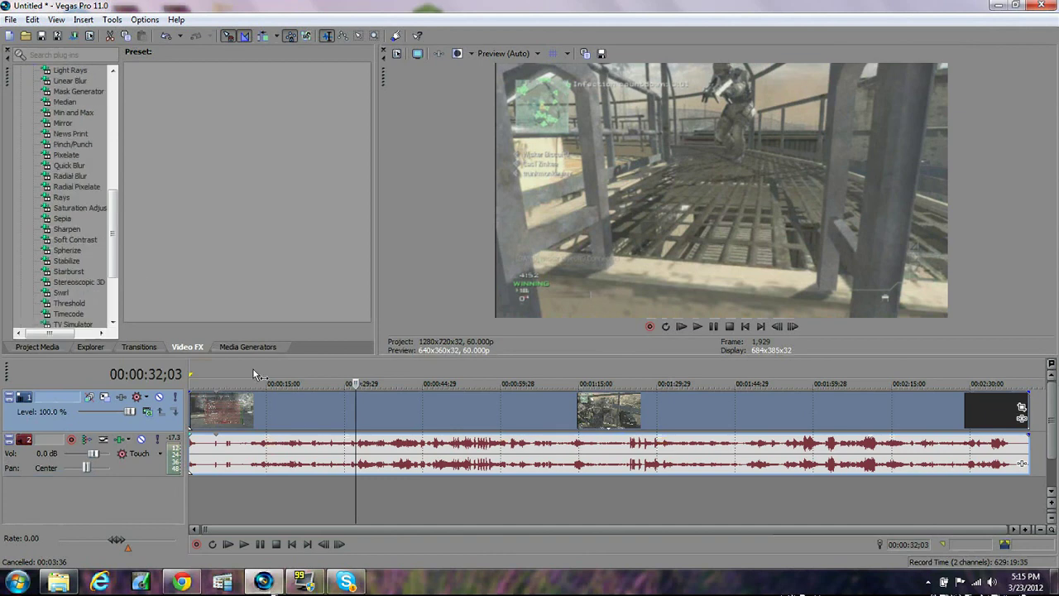
# Step: Preview again from the start to about 1:14, park the playhead at 28;24, and open the File menu
pyautogui.click(290, 412)
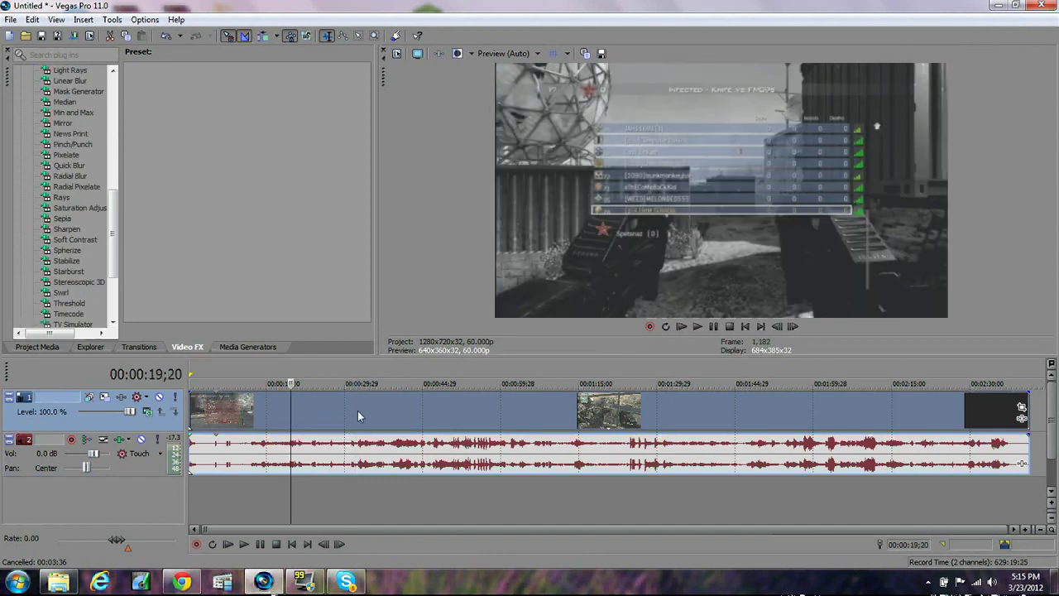
pyautogui.click(357, 410)
pyautogui.click(322, 407)
pyautogui.click(275, 411)
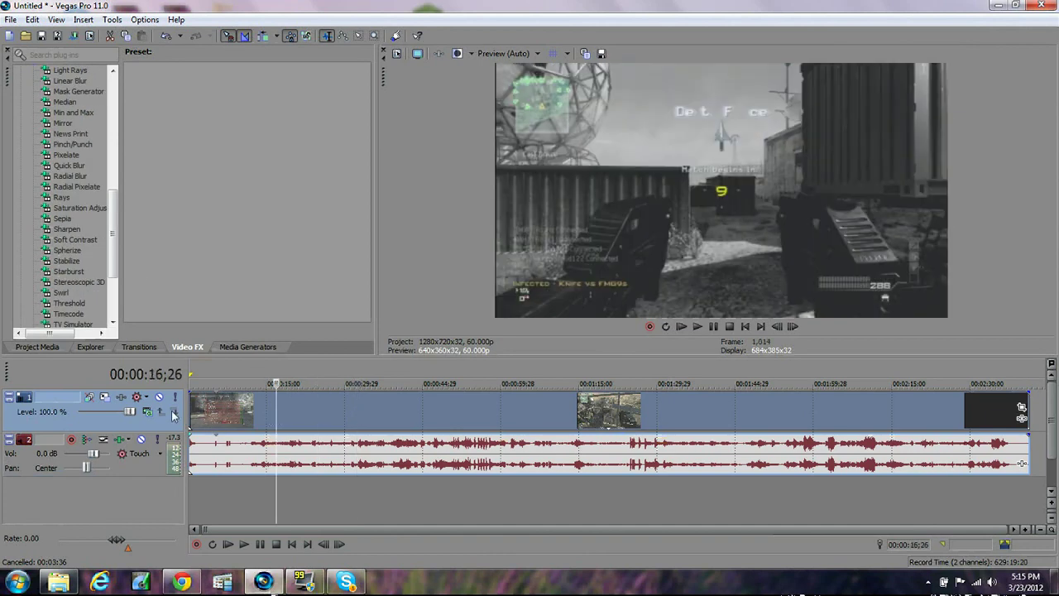
pyautogui.click(196, 412)
pyautogui.moveTo(196, 414); pyautogui.dragTo(192, 416)
pyautogui.click(265, 414)
pyautogui.click(334, 417)
pyautogui.click(425, 410)
pyautogui.click(503, 414)
pyautogui.click(578, 422)
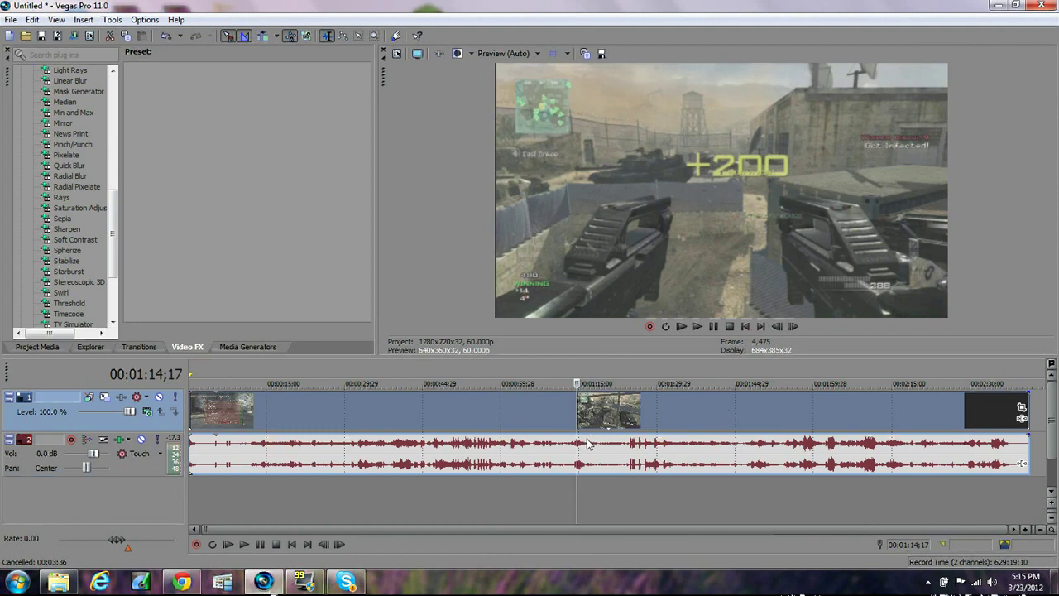
pyautogui.click(408, 412)
pyautogui.click(339, 413)
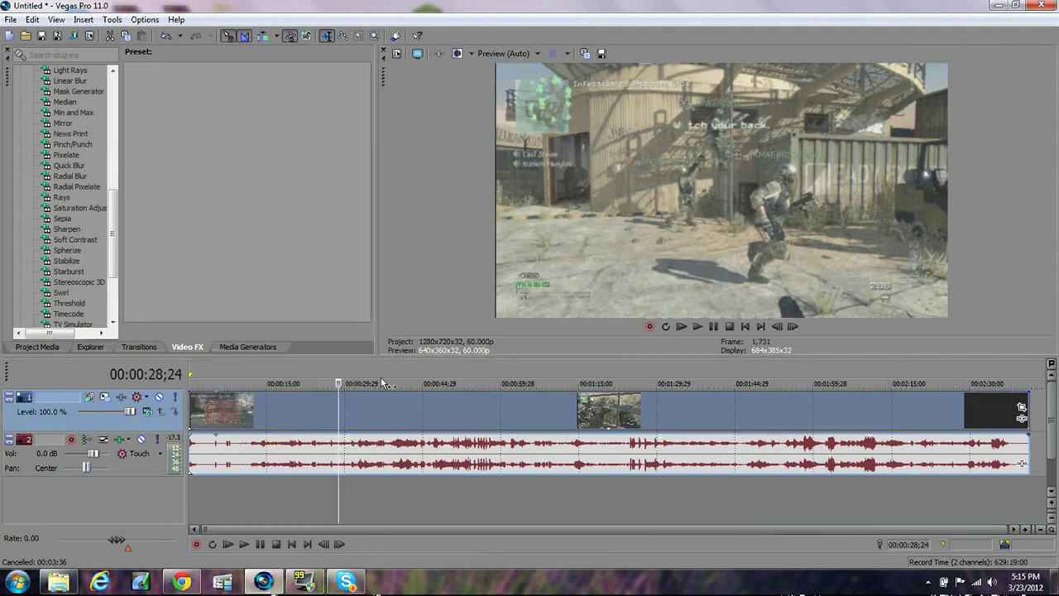
pyautogui.click(11, 19)
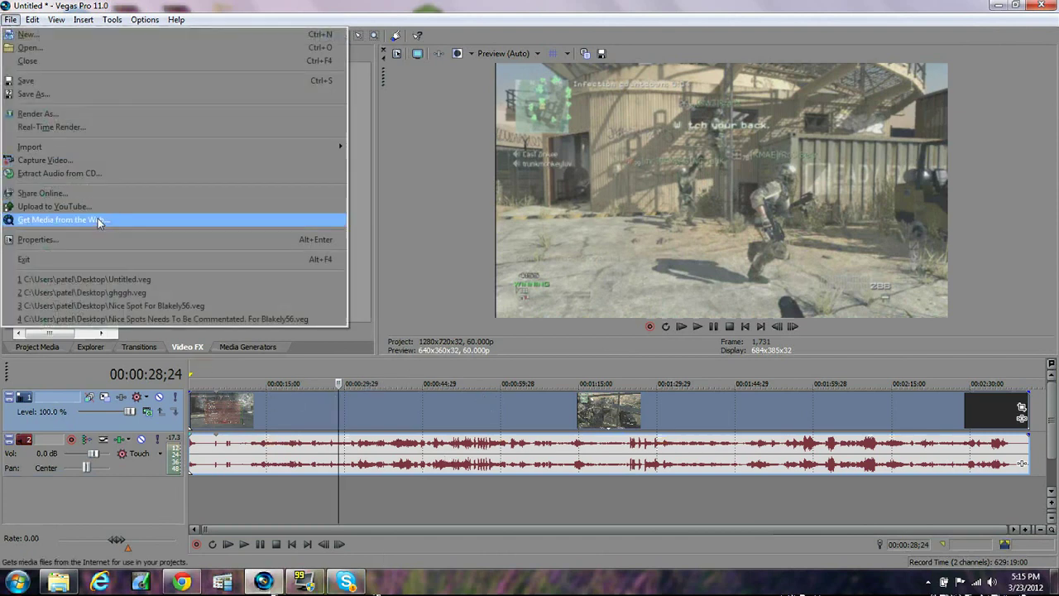
# Step: Render the project as gfgfggf.mp4 into the Videos folder using Render As
pyautogui.click(59, 115)
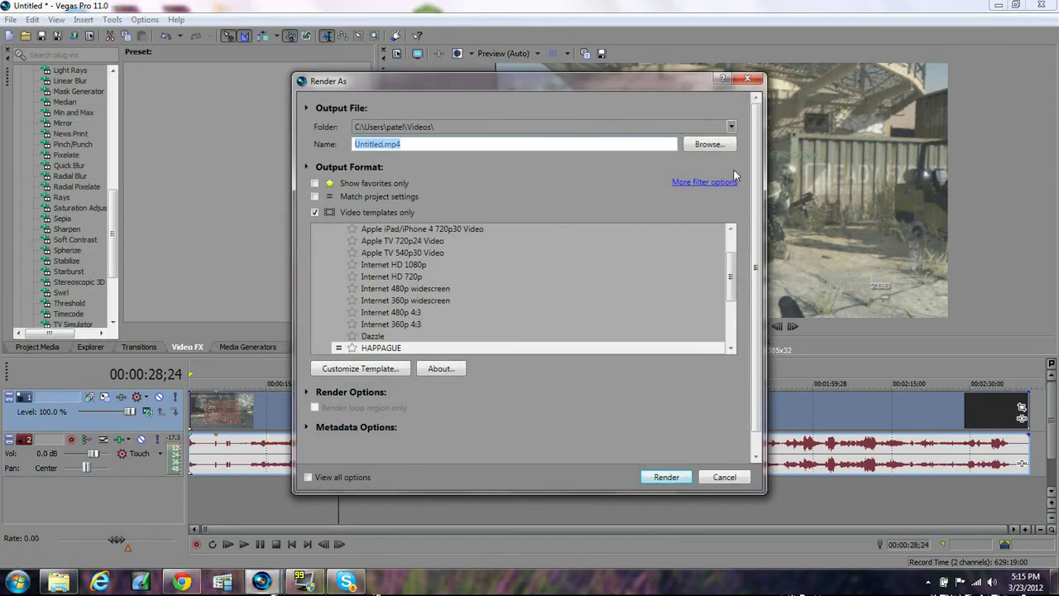
pyautogui.write('gfgfggf')
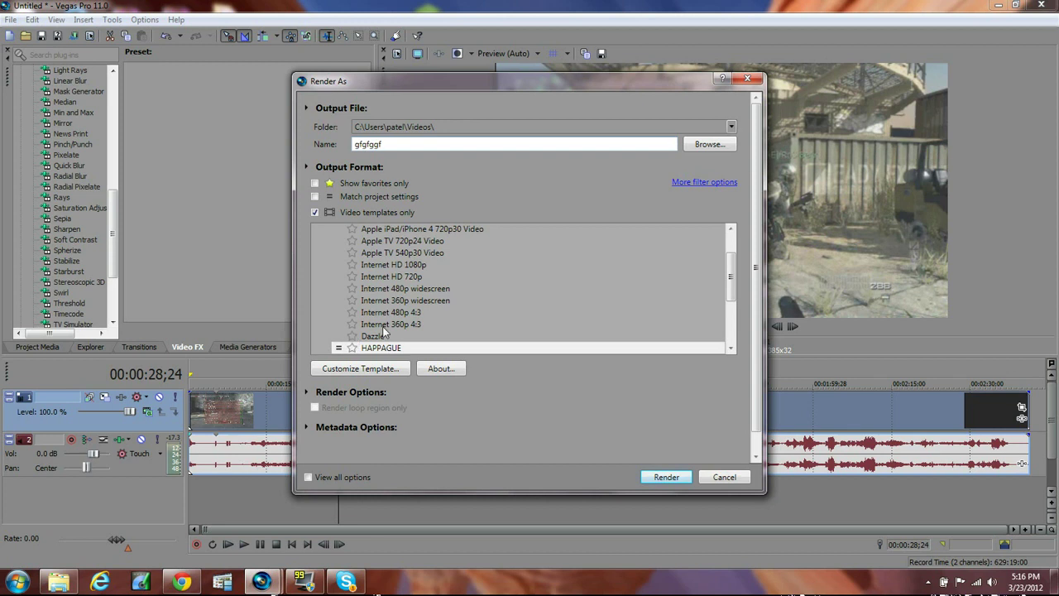
pyautogui.click(675, 477)
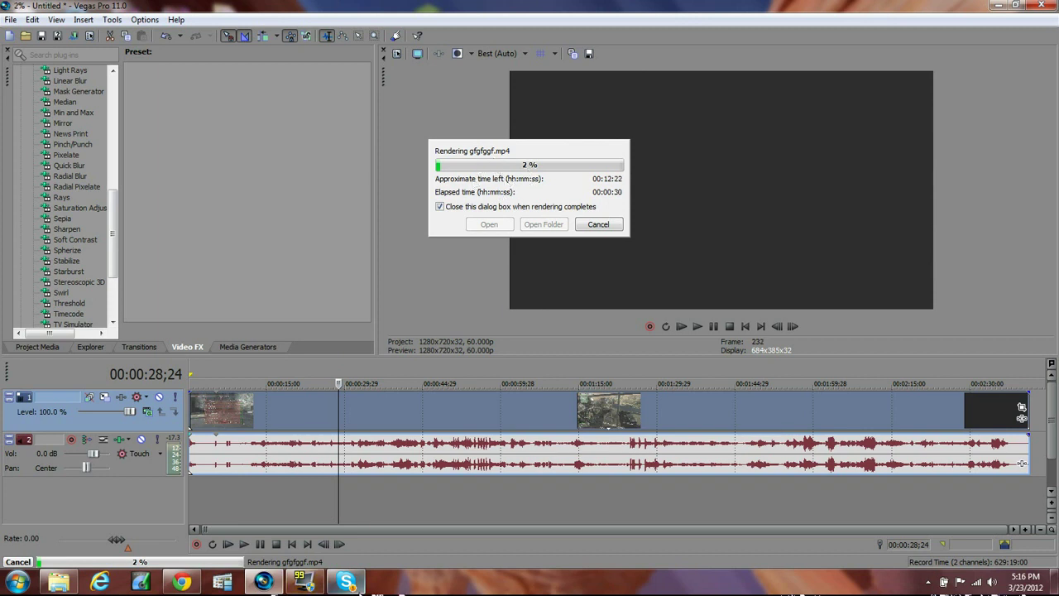
# Step: With the render at 2 percent, bring up the Windows taskbar context menu
pyautogui.rightClick(395, 580)
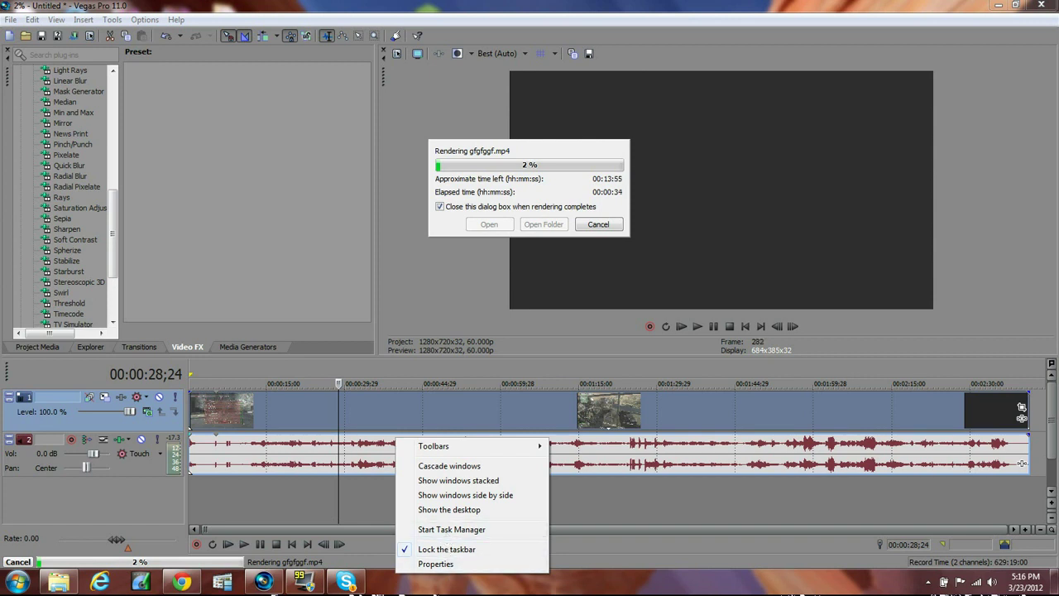
# Step: Open Task Manager and locate vegas110.exe through the Vegas Pro task's Go To Process
pyautogui.click(433, 530)
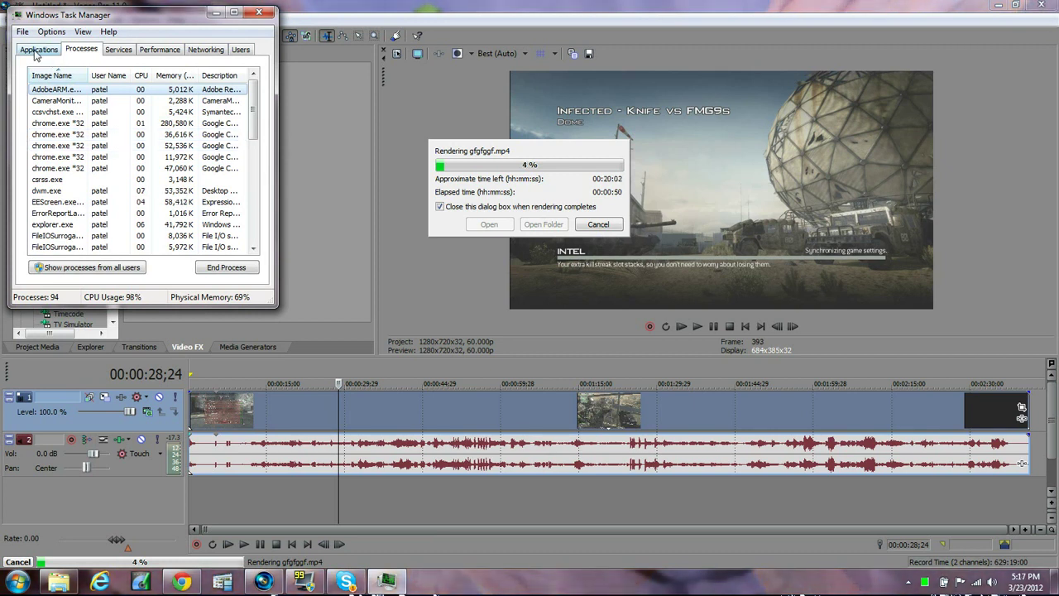
pyautogui.click(37, 51)
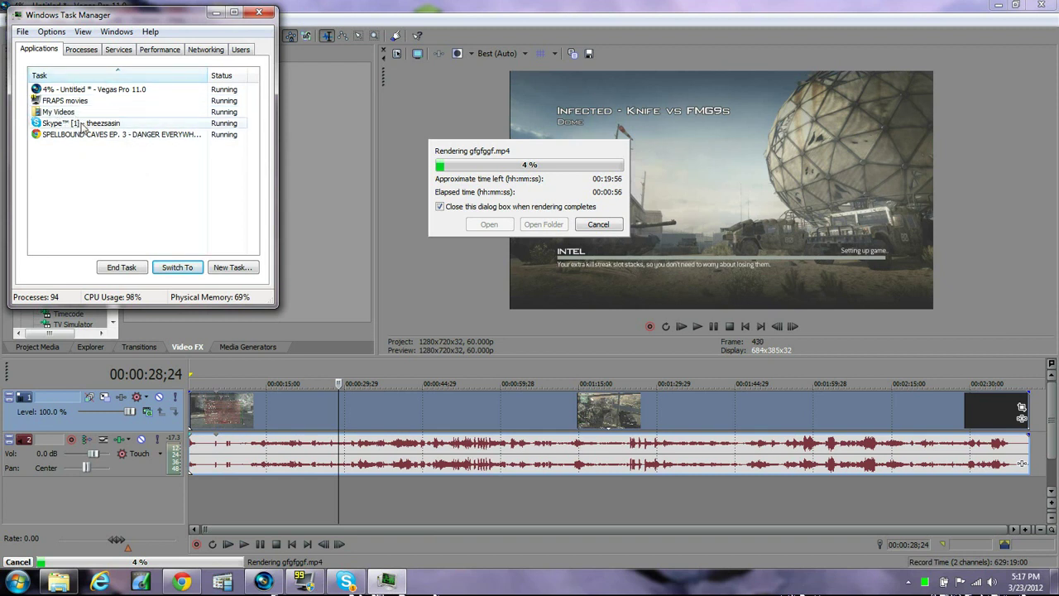
pyautogui.rightClick(120, 90)
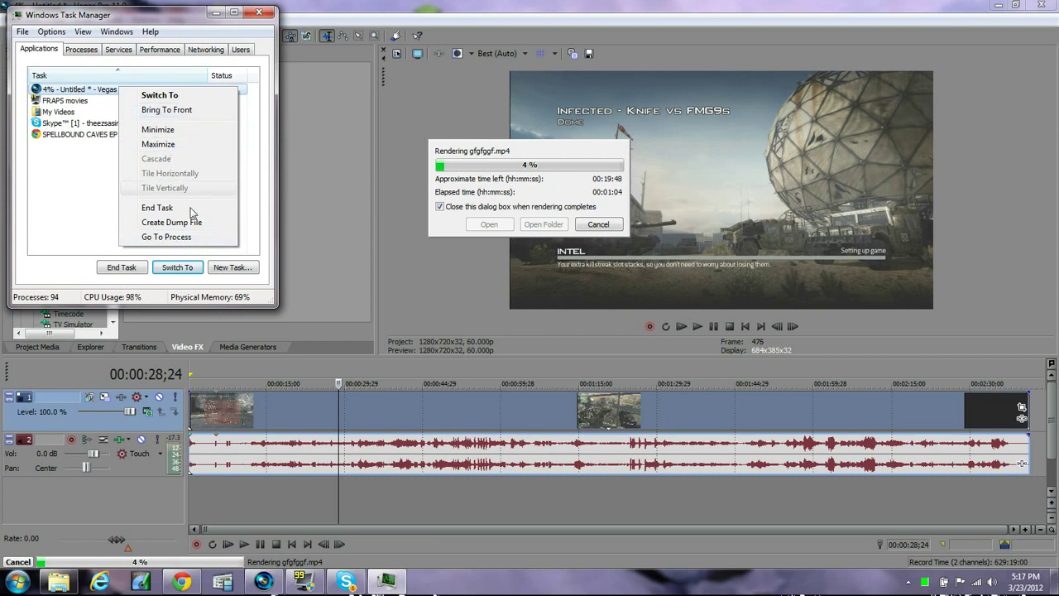
pyautogui.click(177, 239)
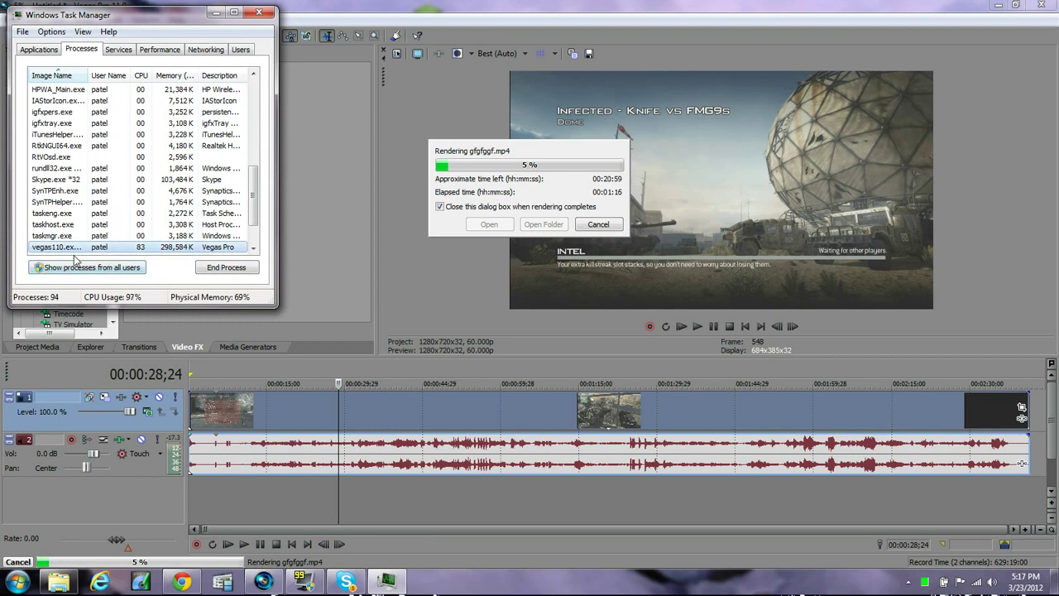
# Step: Set the vegas110.exe process priority to High and confirm the change
pyautogui.scroll(-2, 81, 207)
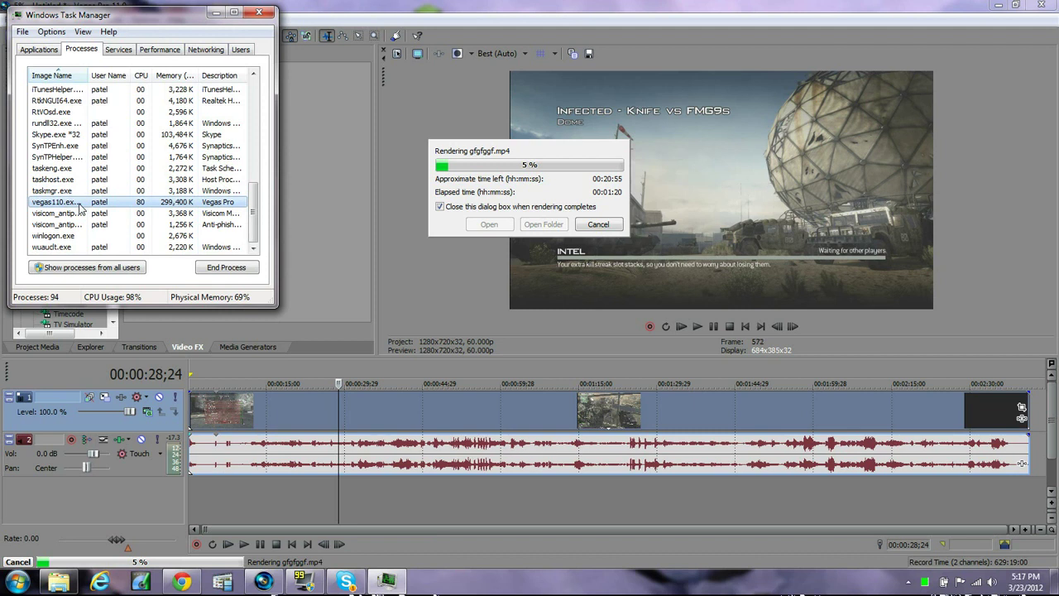
pyautogui.rightClick(81, 207)
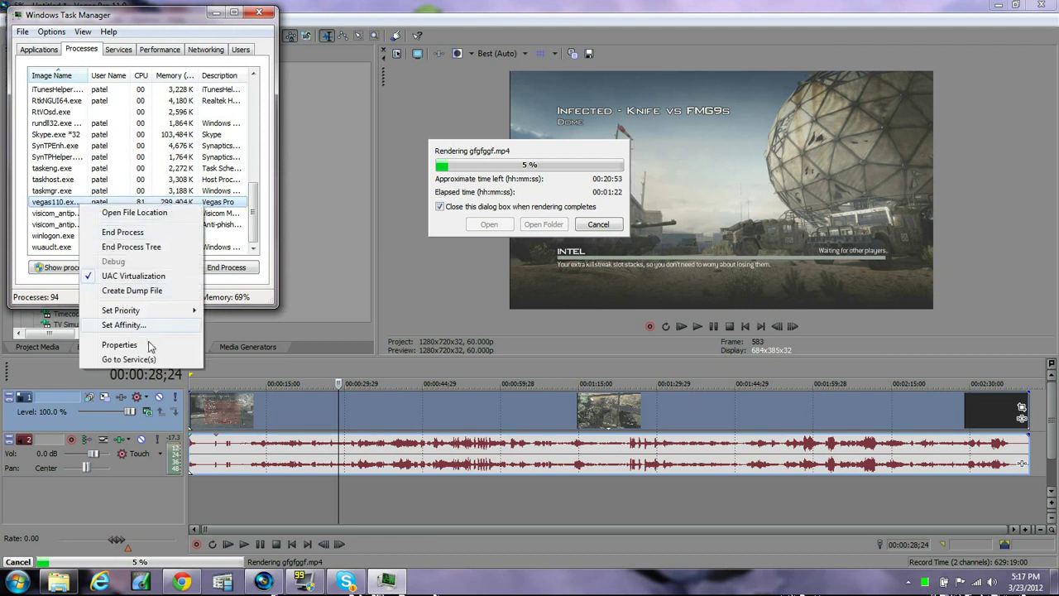
pyautogui.moveTo(151, 316)
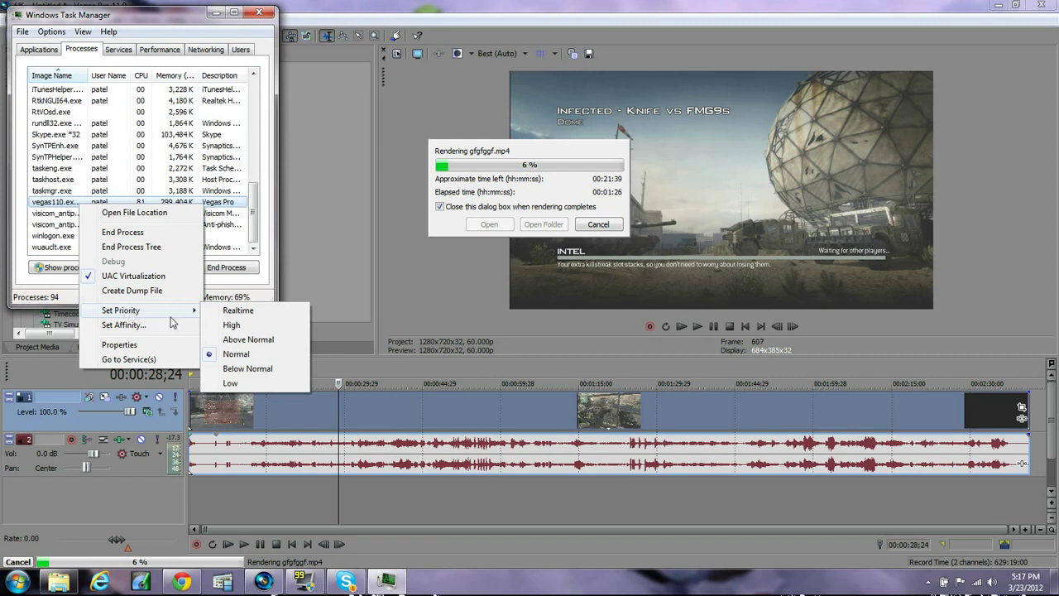
pyautogui.click(235, 325)
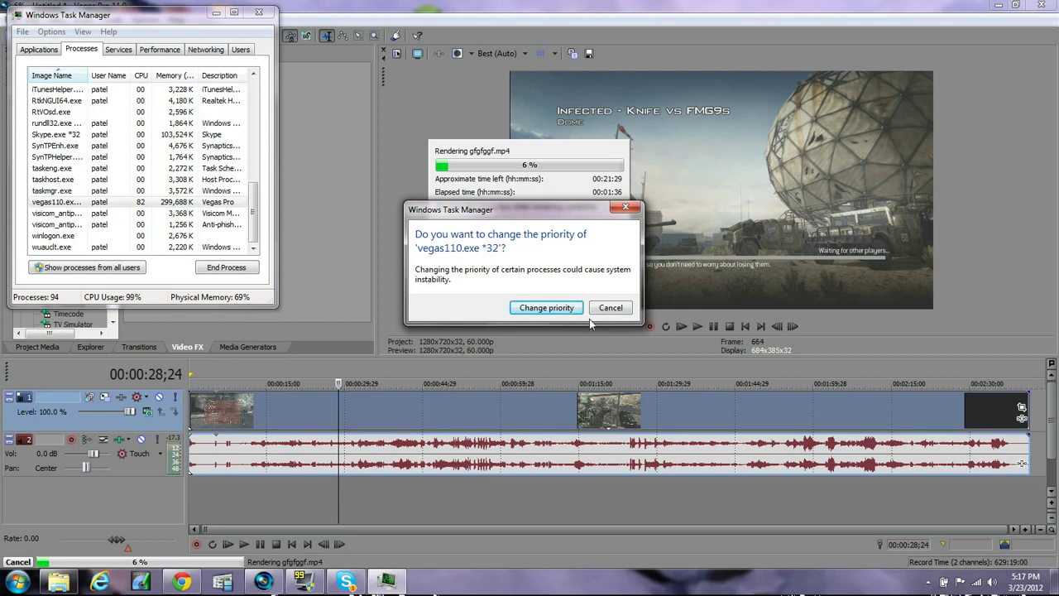
pyautogui.click(546, 307)
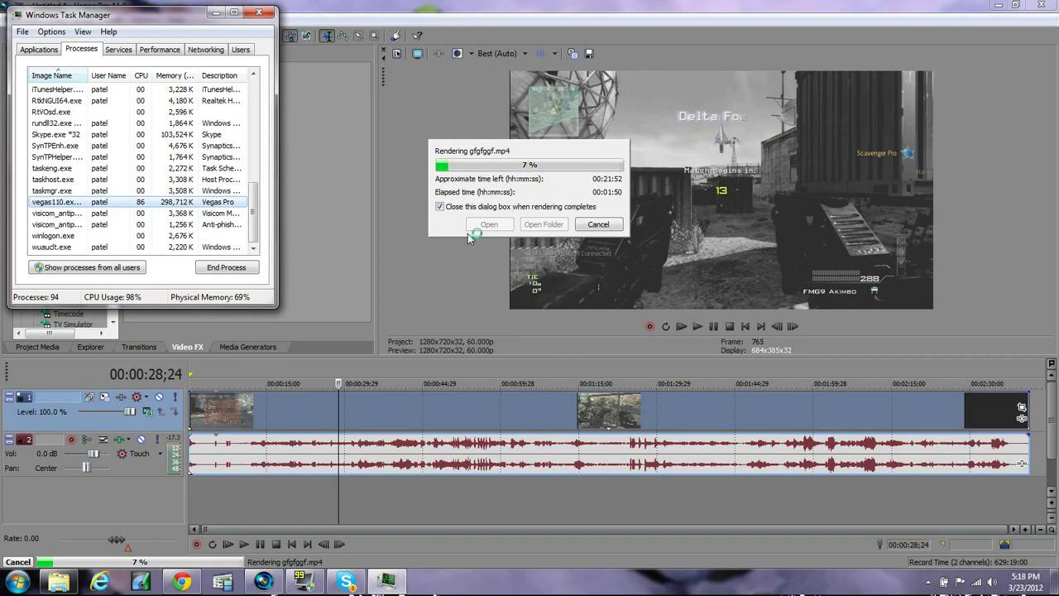
# Step: Minimize Task Manager and the Vegas Pro window while the gfgfggf.mp4 render continues
pyautogui.click(217, 12)
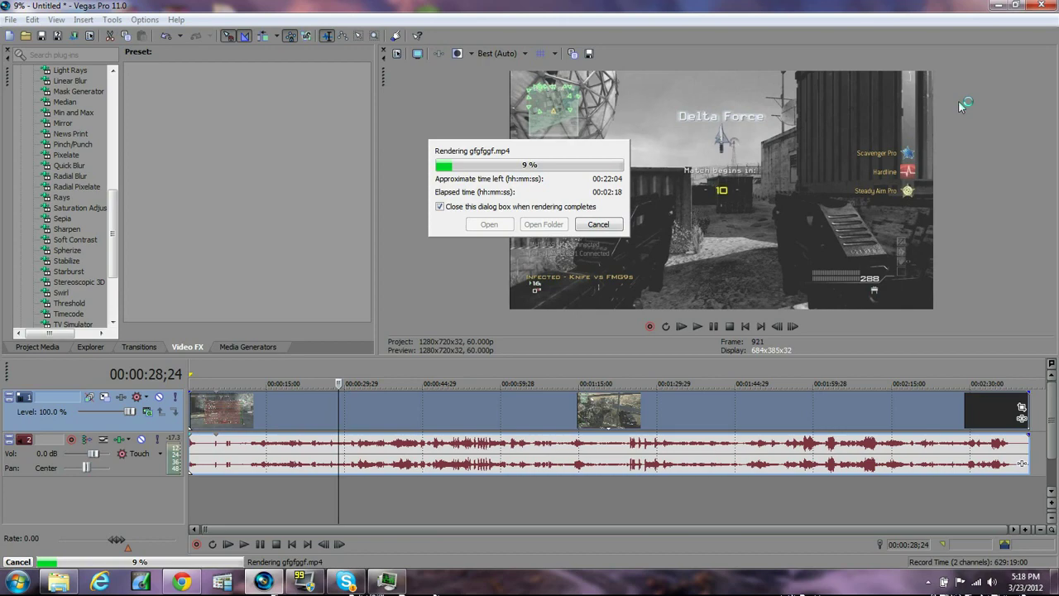
pyautogui.click(996, 5)
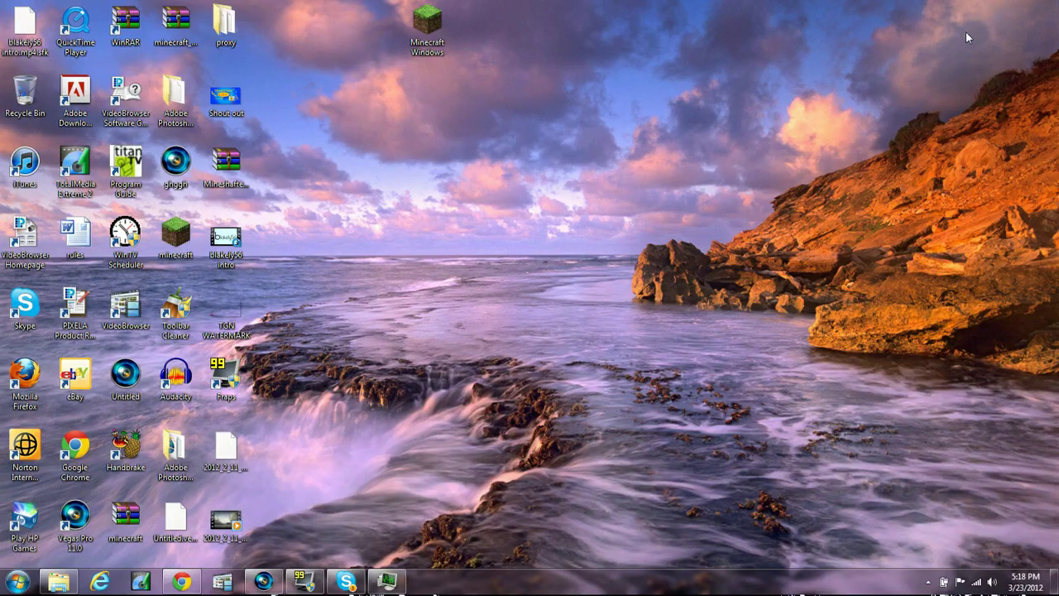